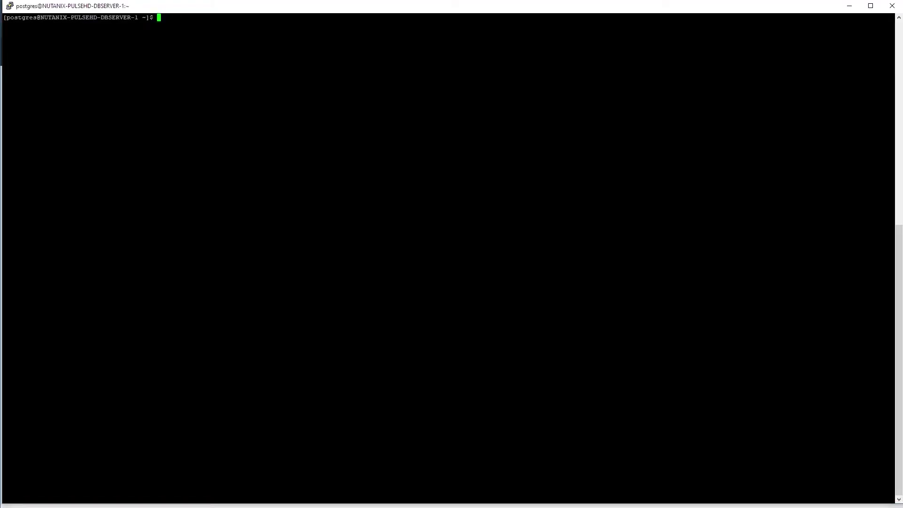
Step: Query max(ts) from utc_time_stamp in nutanix_pulsehd_db on localhost as postgres through psql, running it twice
{"action": "type", "text": "psql -U postgres -h localhost -d nutanix_pulsehd_db -c \"select max(ts) from utc_time_stamp;\""}
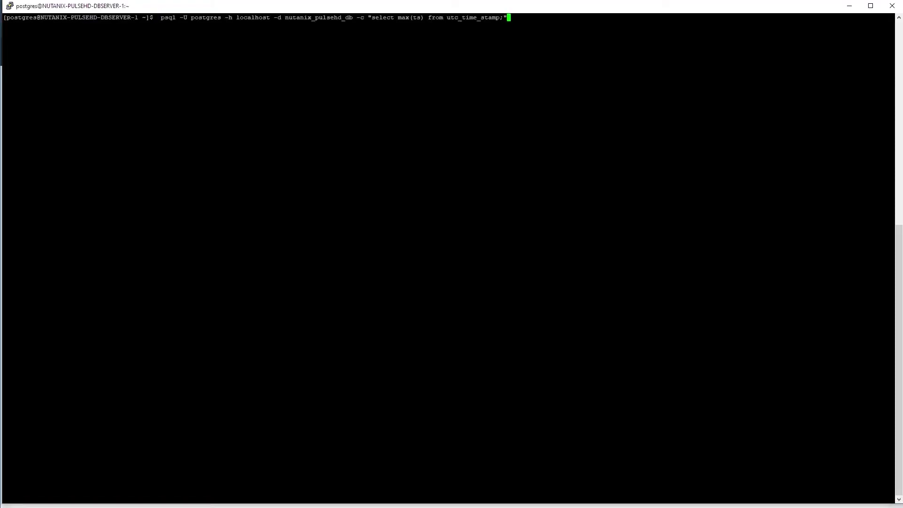
{"action": "key", "text": "Return"}
{"action": "key", "text": "Up"}
{"action": "key", "text": "Return"}
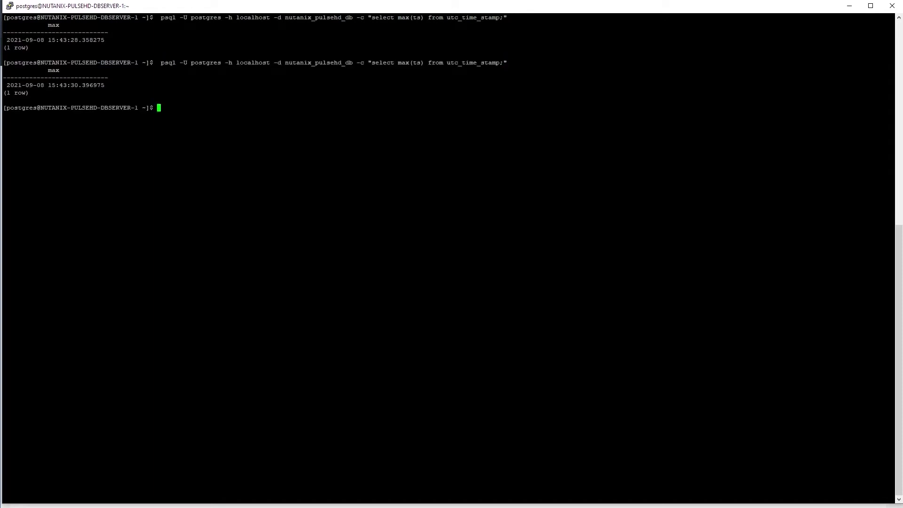
Step: Drop the utc_time_stamp table from nutanix_pulsehd_db on localhost with a psql command as postgres
{"action": "type", "text": "psql -U postgres -h localhost -d nutanix_pulsehd_db -c \"drop table utc_time_stamp;\""}
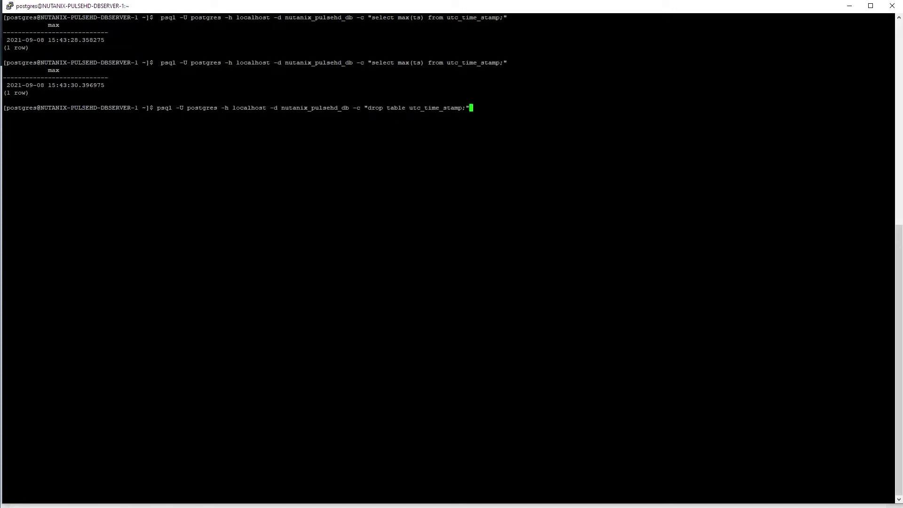
{"action": "key", "text": "Return"}
{"action": "key", "text": "Return"}
Step: Rerun the max(ts) query on utc_time_stamp and highlight the last timestamp returned before the table was dropped
{"action": "key", "text": "Up"}
{"action": "key", "text": "Up"}
{"action": "key", "text": "Return"}
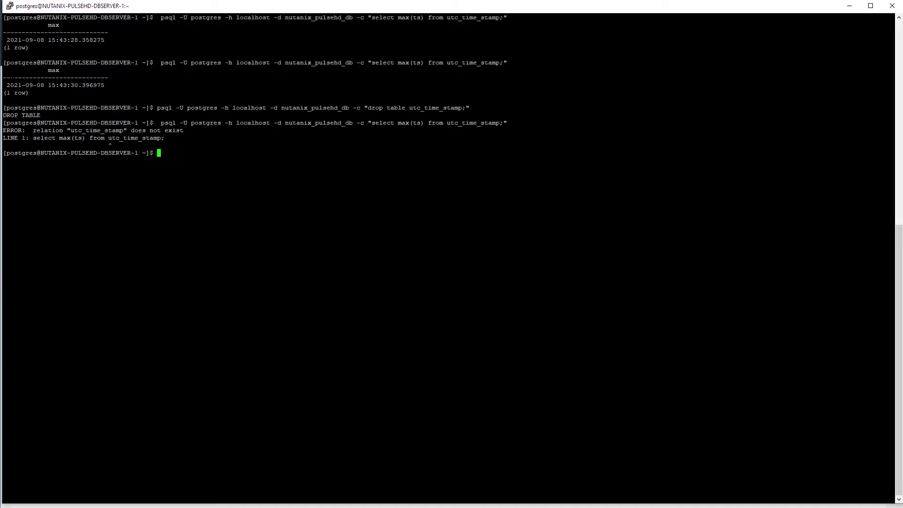
{"action": "left_click_drag", "start_coordinate": [6, 85], "coordinate": [99, 86]}
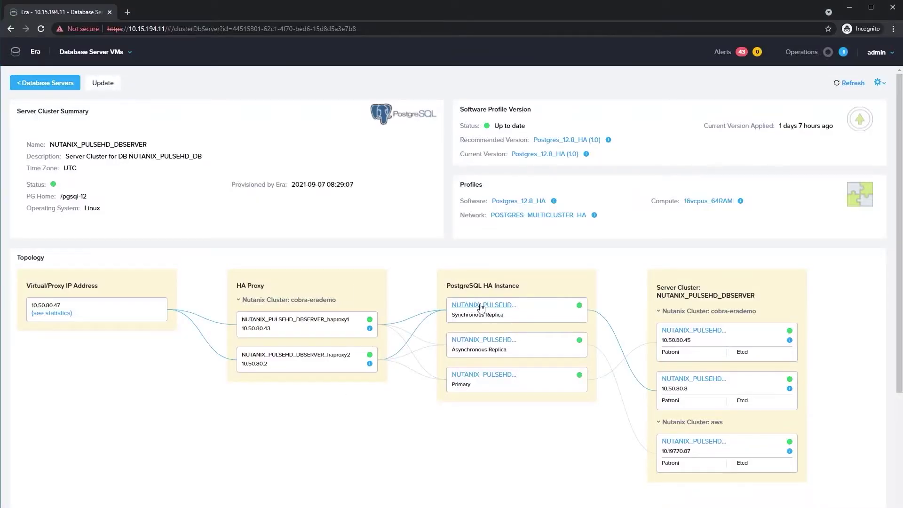
Step: In Era, begin restoring NUTANIX_PULSEHD_DB with write-ahead log backup and confirm the shutdown with the database name
{"action": "left_click", "coordinate": [481, 306]}
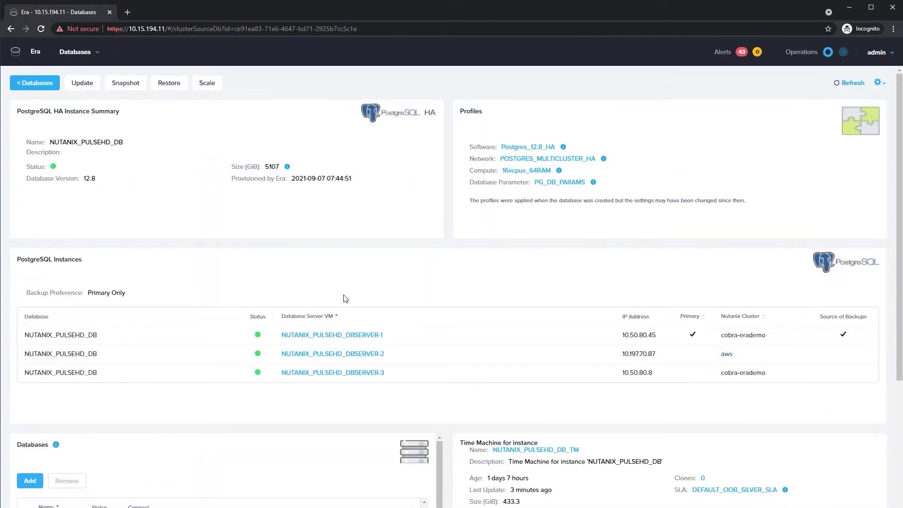
{"action": "left_click", "coordinate": [180, 87]}
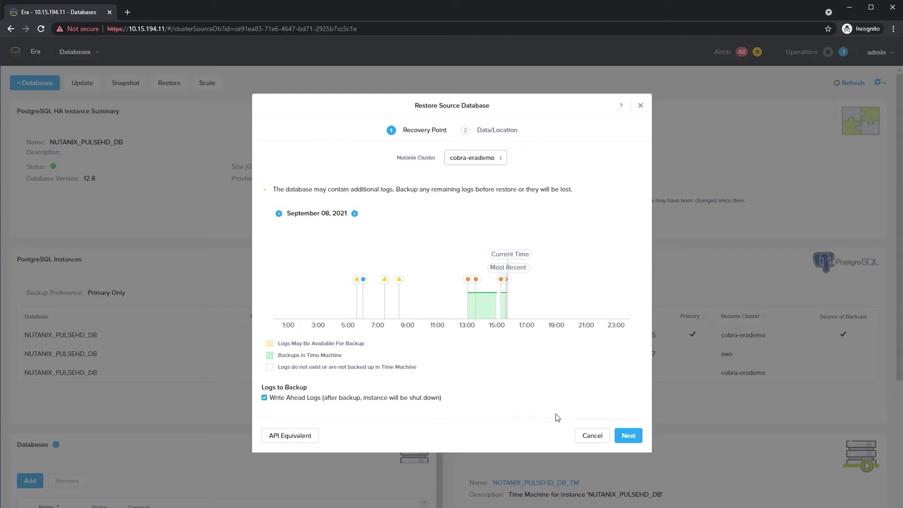
{"action": "left_click", "coordinate": [629, 436]}
{"action": "left_click", "coordinate": [340, 282]}
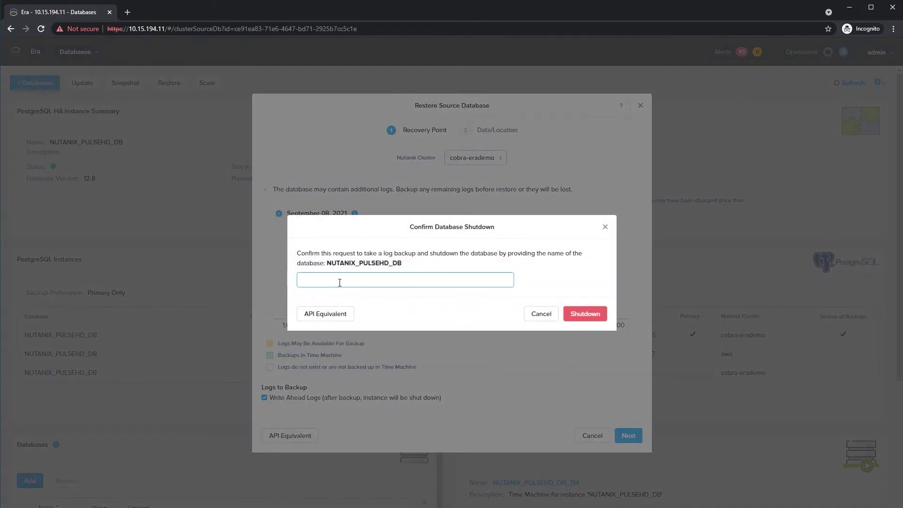
{"action": "type", "text": "NUTANIX_PULSEHD_DB"}
{"action": "left_click", "coordinate": [584, 315]}
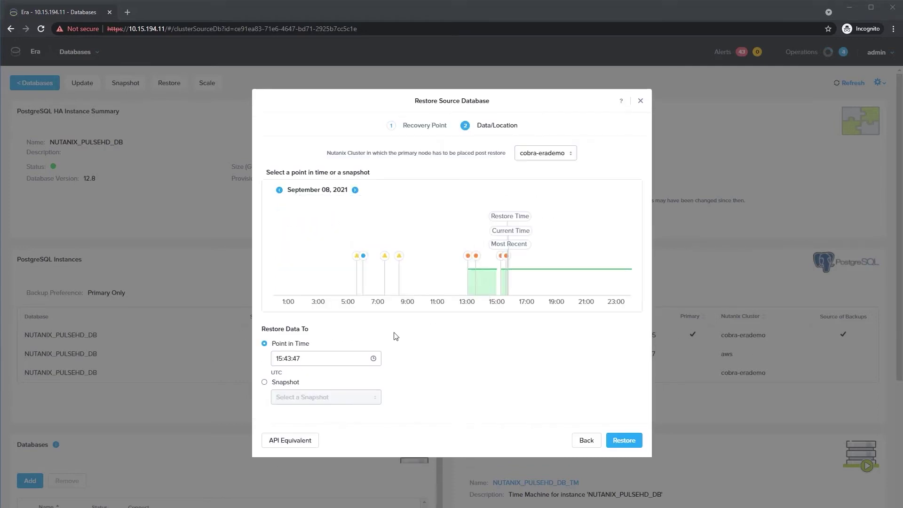
Step: Set the restore's point in time to 15:43:30 on September 08, 2021
{"action": "left_click", "coordinate": [374, 360]}
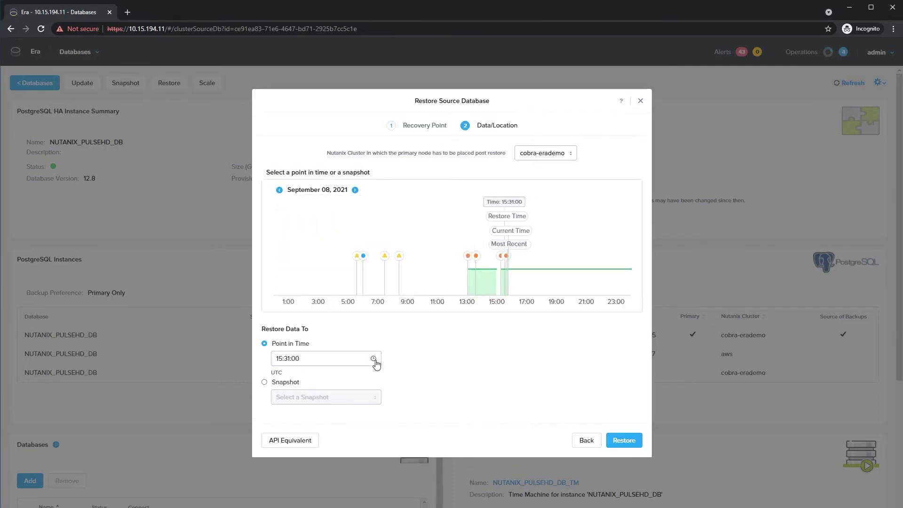
{"action": "left_click", "coordinate": [374, 359]}
{"action": "scroll", "coordinate": [318, 432], "scroll_direction": "down", "scroll_amount": 3}
{"action": "left_click", "coordinate": [318, 409]}
{"action": "left_click", "coordinate": [480, 415]}
Step: Submit the restore and confirm it with the database name NUTANIX_PULSEHD_DB
{"action": "left_click", "coordinate": [634, 443]}
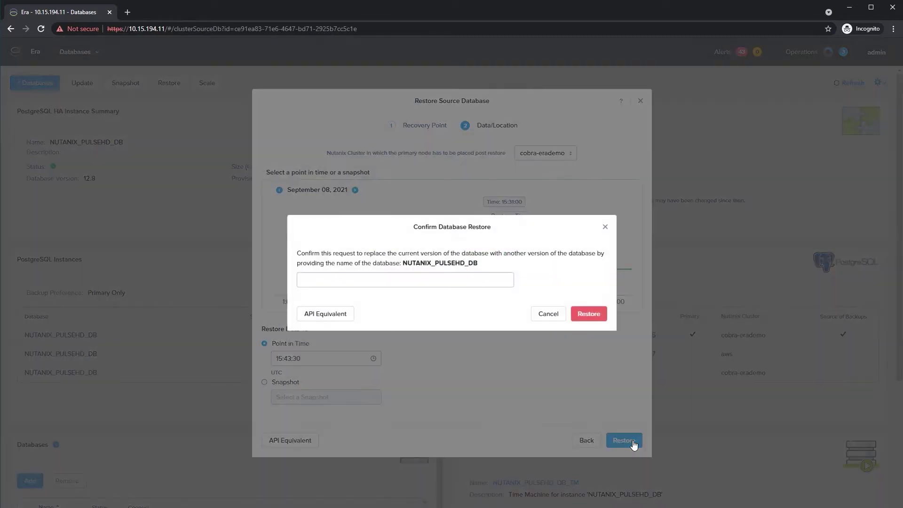
{"action": "left_click", "coordinate": [402, 280]}
{"action": "type", "text": "NUTANIX_PULSEHD_DB"}
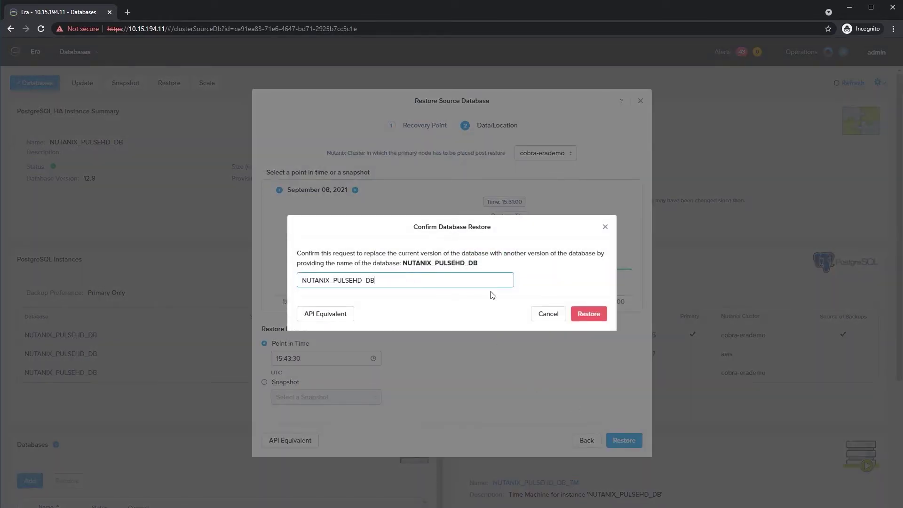
{"action": "left_click", "coordinate": [589, 314]}
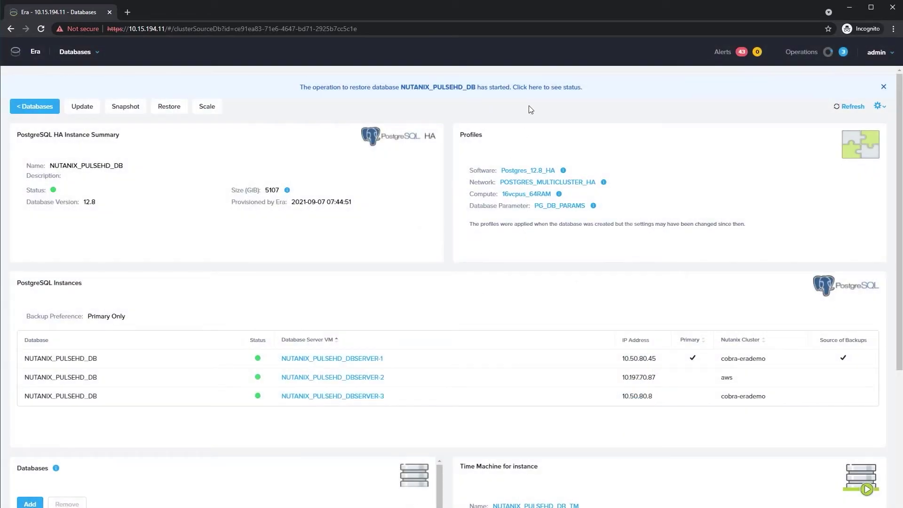
Step: Open the status of the started restore operation and examine its list of stages
{"action": "left_click", "coordinate": [520, 90]}
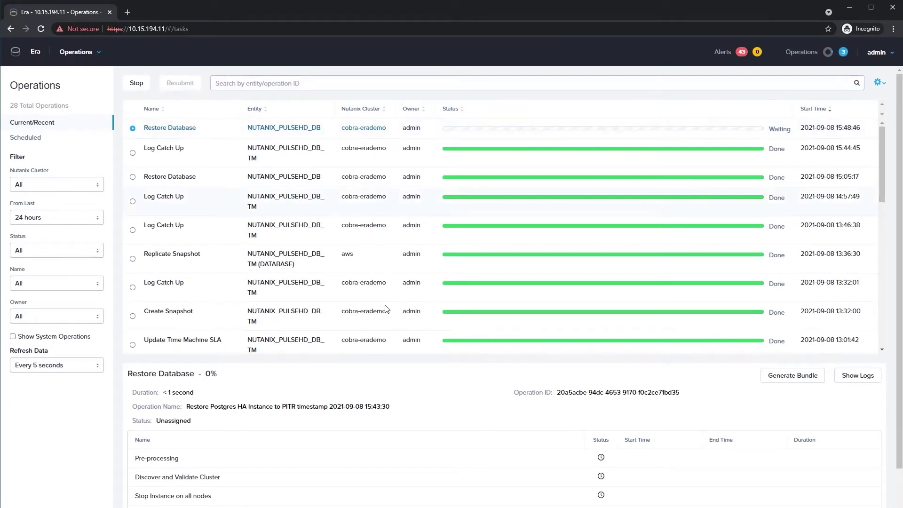
{"action": "scroll", "coordinate": [423, 457], "scroll_direction": "down", "scroll_amount": 1}
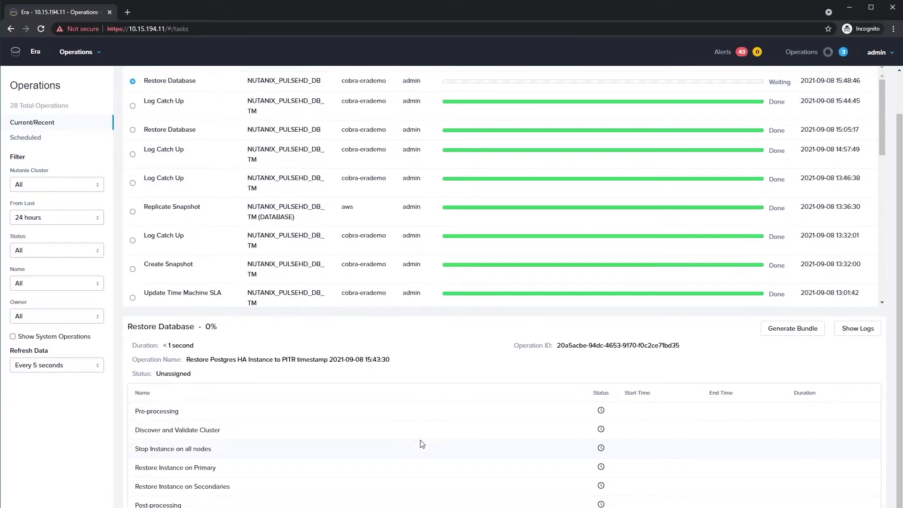
{"action": "scroll", "coordinate": [422, 442], "scroll_direction": "down", "scroll_amount": 1}
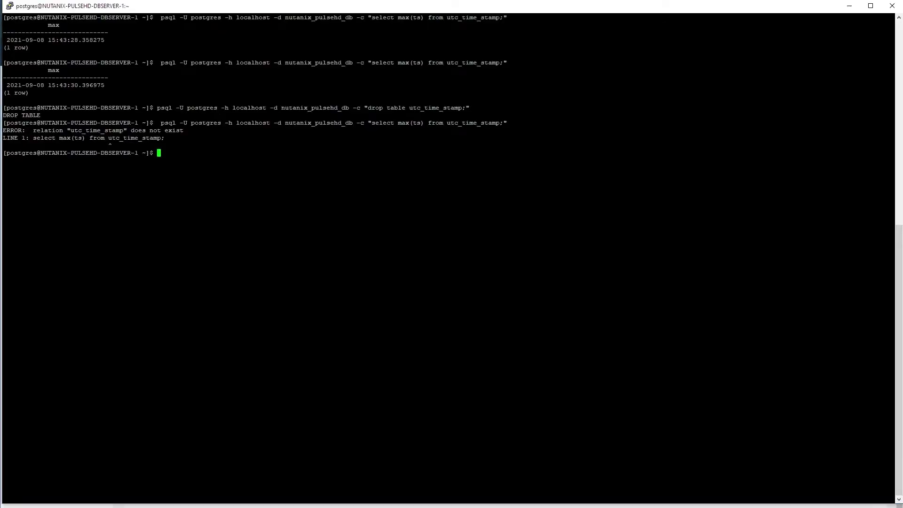
Step: Switch to the terminal session and rerun the max(ts) query on utc_time_stamp
{"action": "key", "text": "Up"}
{"action": "key", "text": "Return"}
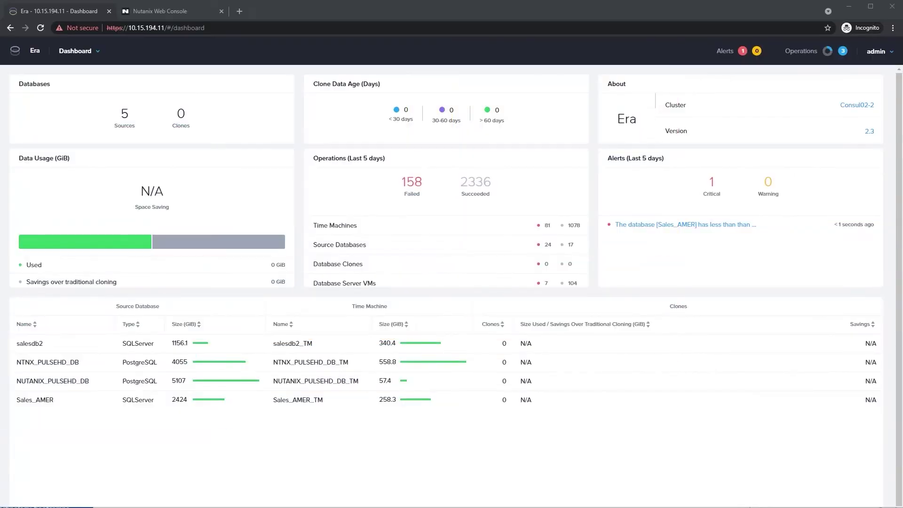
Step: In Era, view the Sales_AMER free-space alert and open the Sales_AMER database in the Sales_AG SQL Server availability group
{"action": "left_click", "coordinate": [638, 226]}
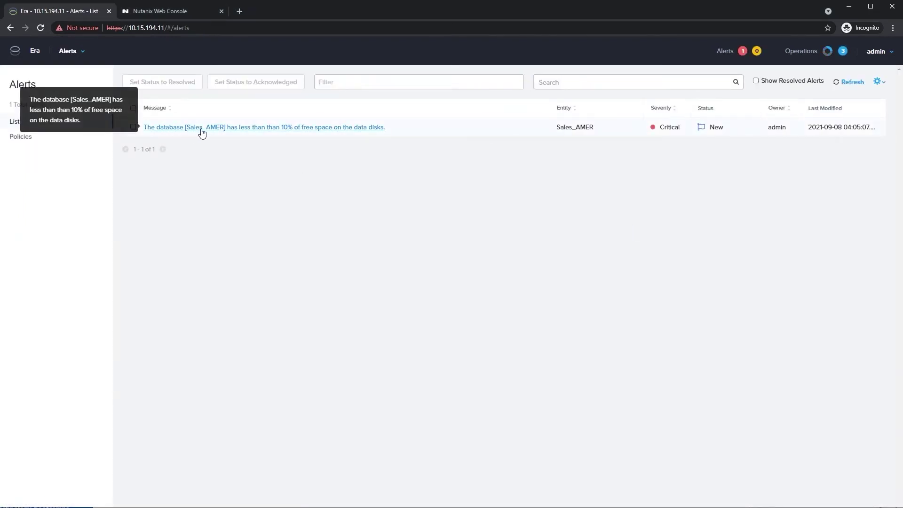
{"action": "left_click", "coordinate": [75, 53]}
{"action": "left_click", "coordinate": [64, 87]}
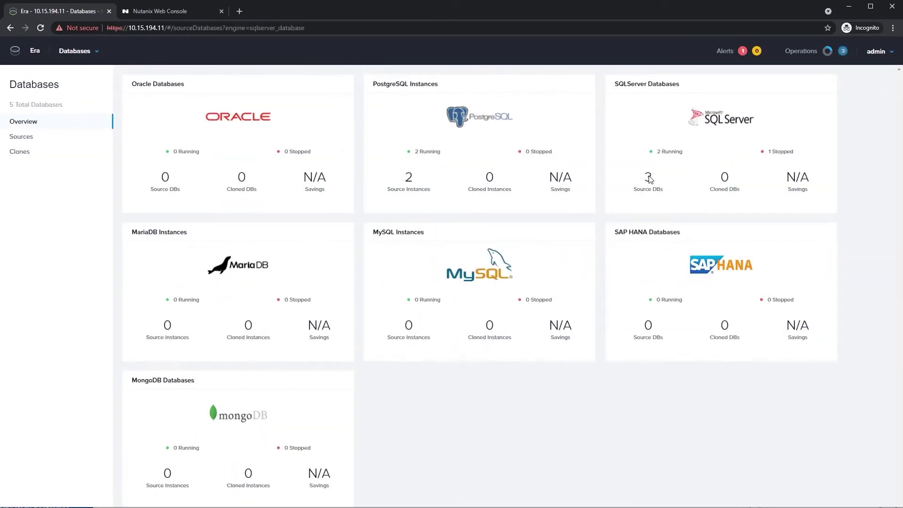
{"action": "left_click", "coordinate": [648, 178]}
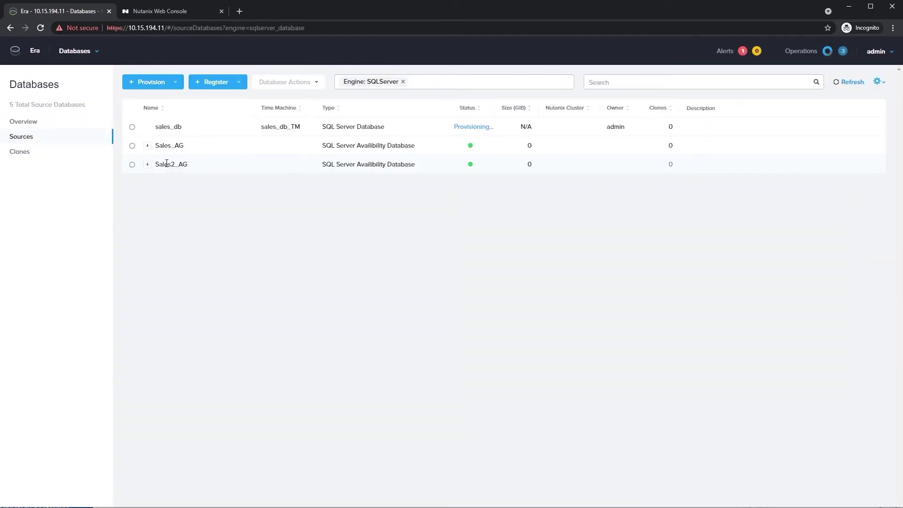
{"action": "left_click", "coordinate": [147, 145]}
{"action": "left_click", "coordinate": [181, 166]}
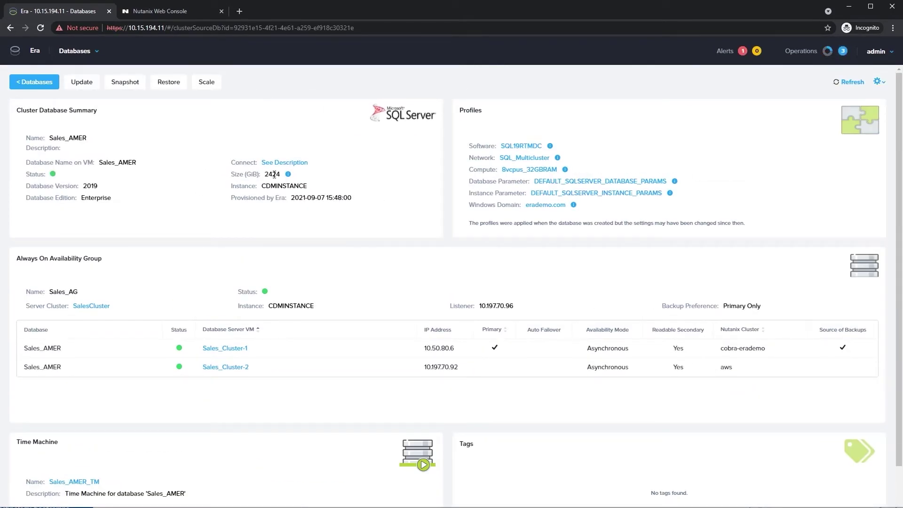
Step: Open the scaling settings for Sales_AMER and review the pre-post command options and the API equivalent
{"action": "left_click", "coordinate": [207, 82]}
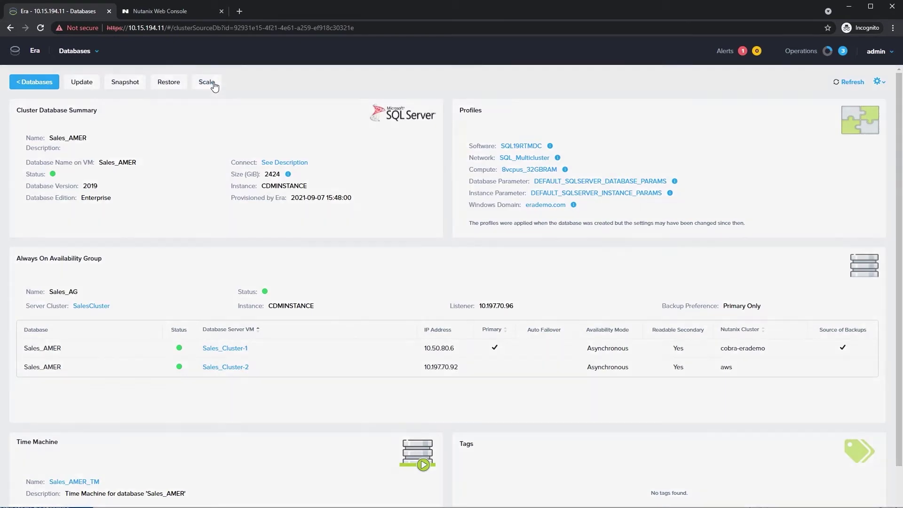
{"action": "left_click", "coordinate": [313, 259]}
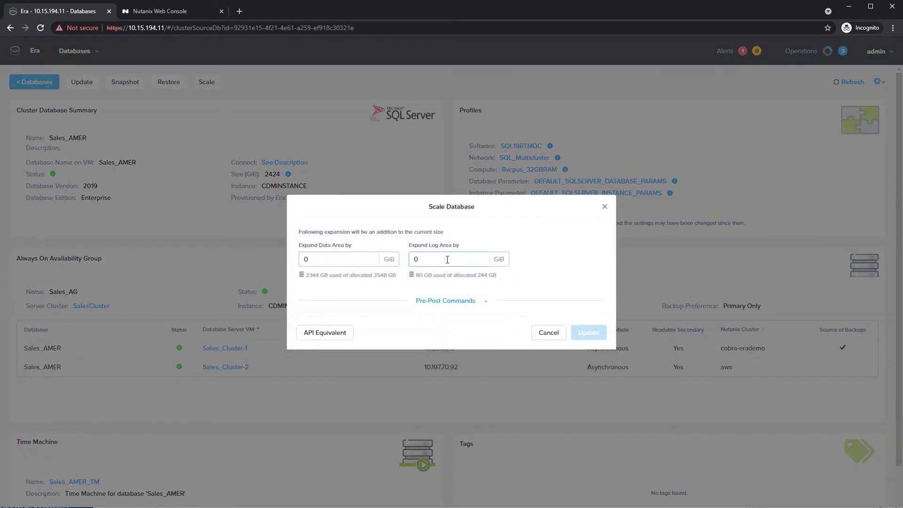
{"action": "left_click", "coordinate": [468, 301]}
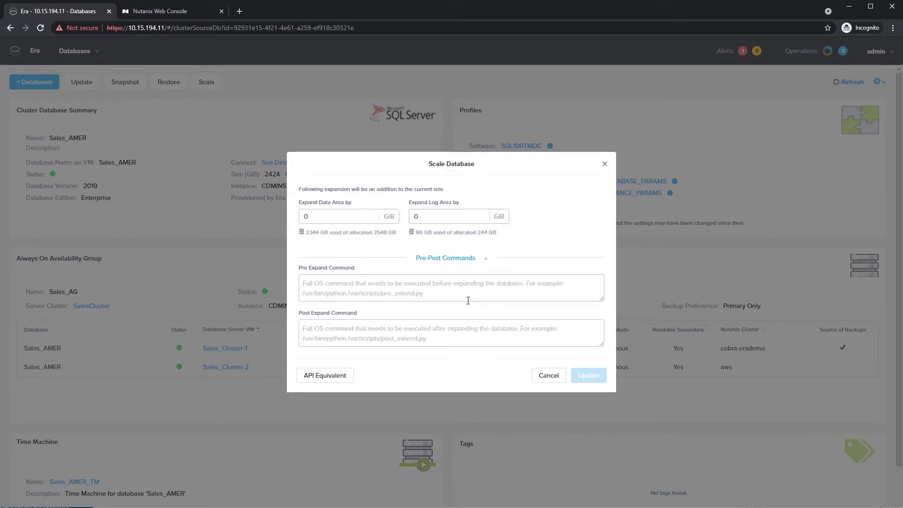
{"action": "left_click", "coordinate": [463, 265]}
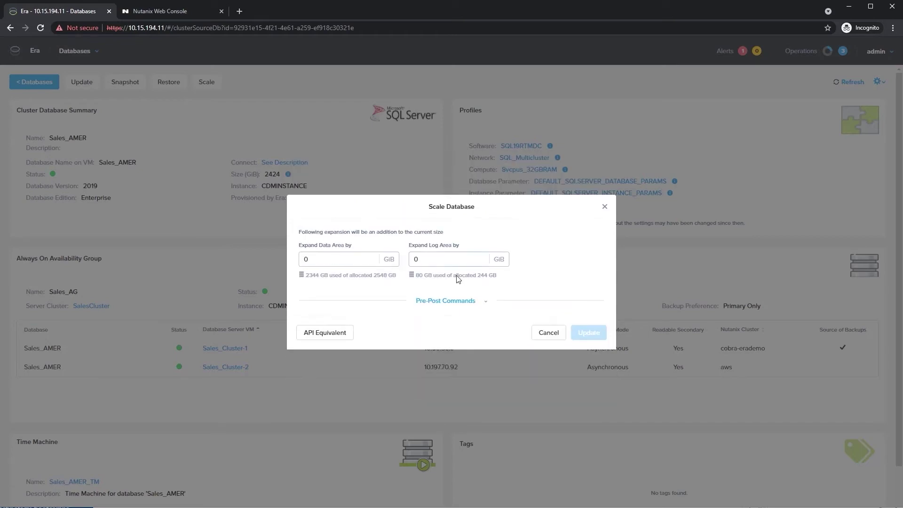
{"action": "left_click", "coordinate": [337, 336]}
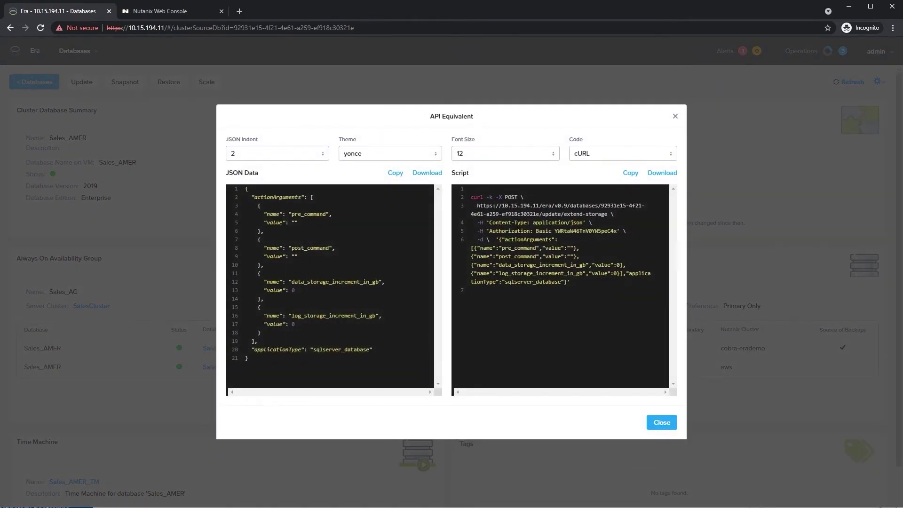
{"action": "left_click", "coordinate": [659, 422]}
Step: Expand the data area of Sales_AMER by 500 GiB and submit the scaling
{"action": "left_click", "coordinate": [348, 259]}
{"action": "key", "text": "BackSpace"}
{"action": "type", "text": "500"}
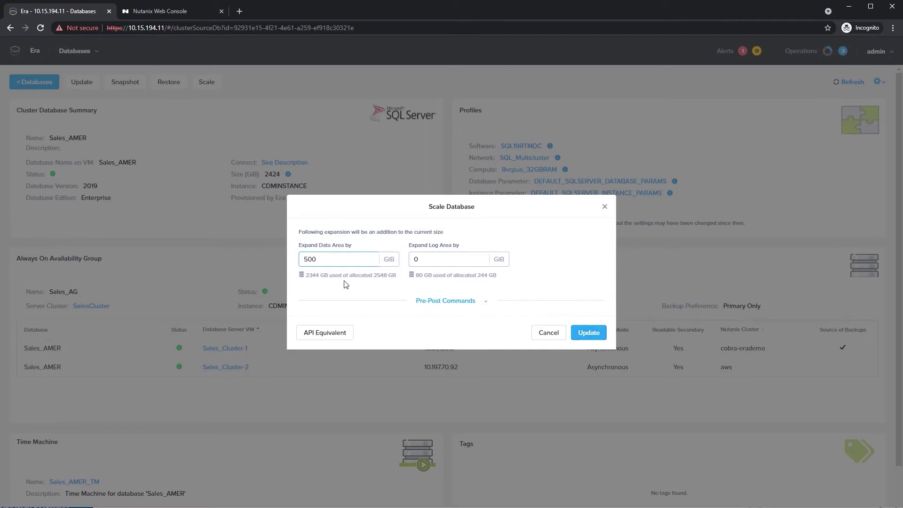
{"action": "left_click", "coordinate": [587, 336]}
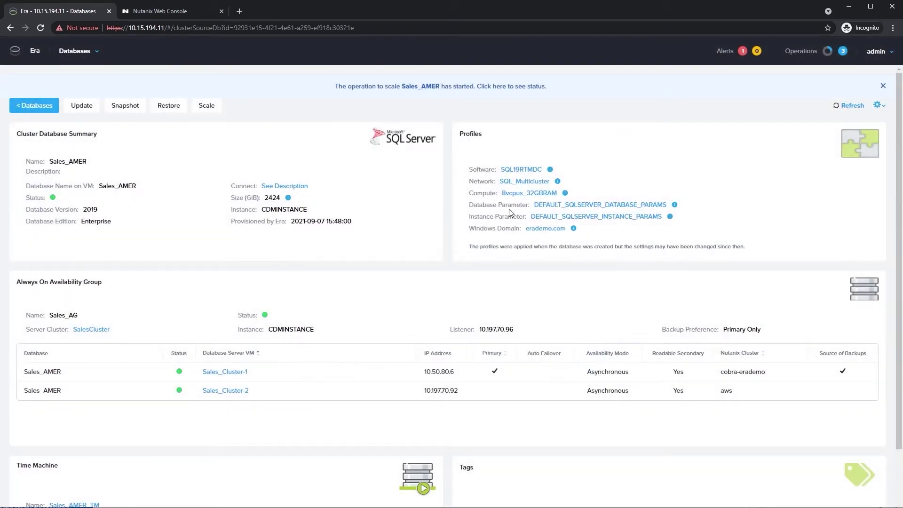
Step: Monitor the Extend Database Storage operation for Sales_AMER, inspecting the cluster node storage substeps on each database server
{"action": "left_click", "coordinate": [451, 90]}
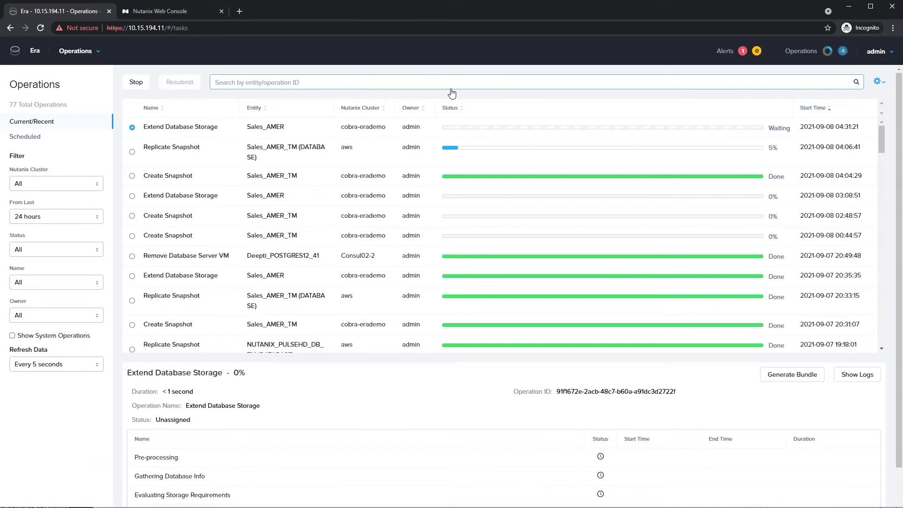
{"action": "mouse_move", "coordinate": [455, 130]}
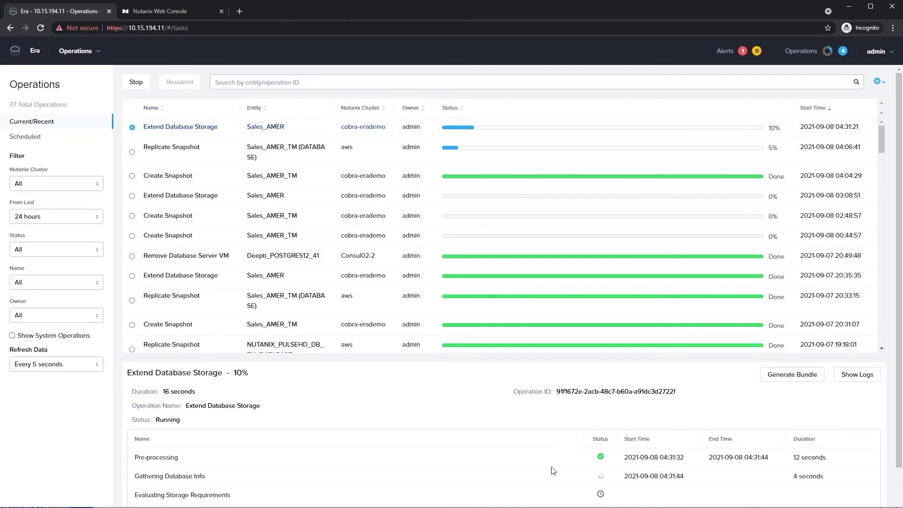
{"action": "scroll", "coordinate": [465, 470], "scroll_direction": "down", "scroll_amount": 2}
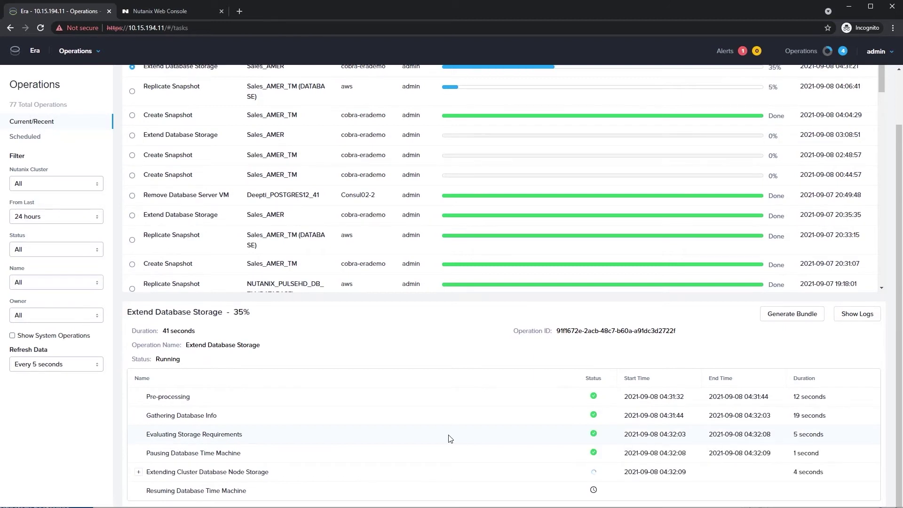
{"action": "left_click", "coordinate": [140, 474]}
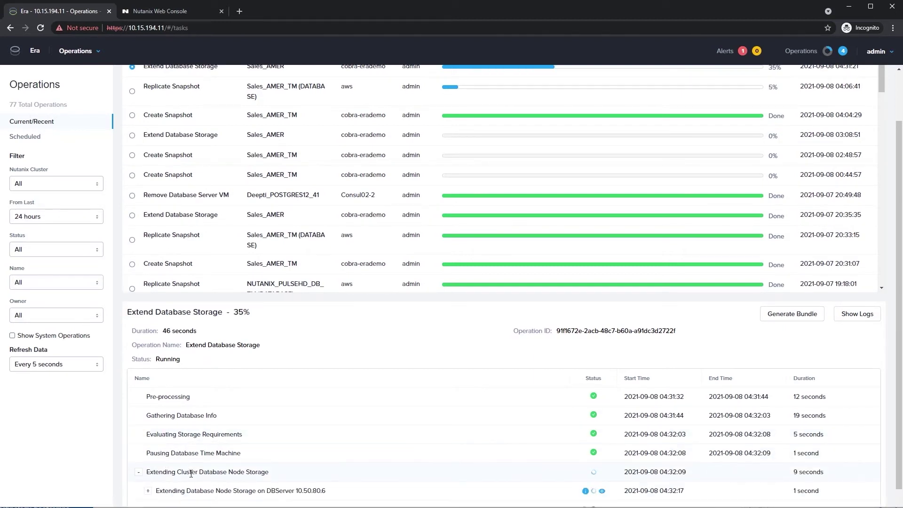
{"action": "scroll", "coordinate": [299, 475], "scroll_direction": "down", "scroll_amount": 1}
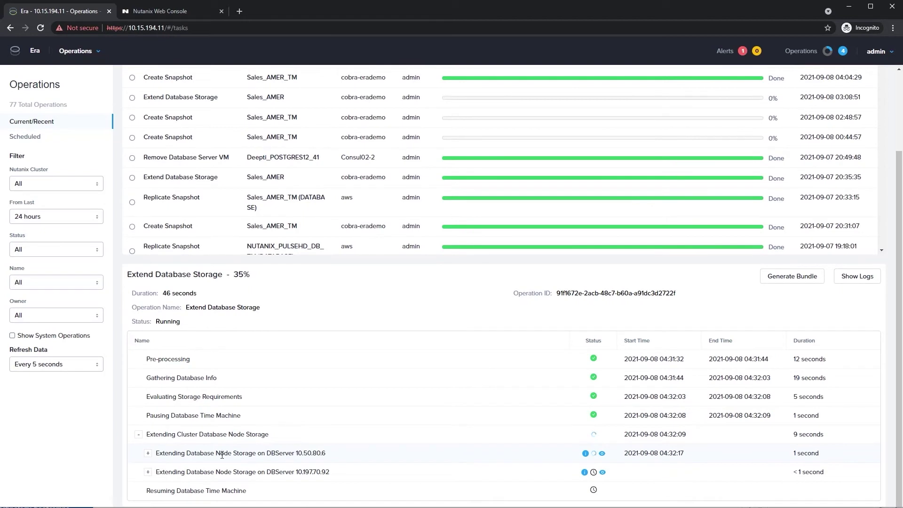
{"action": "left_click", "coordinate": [148, 454]}
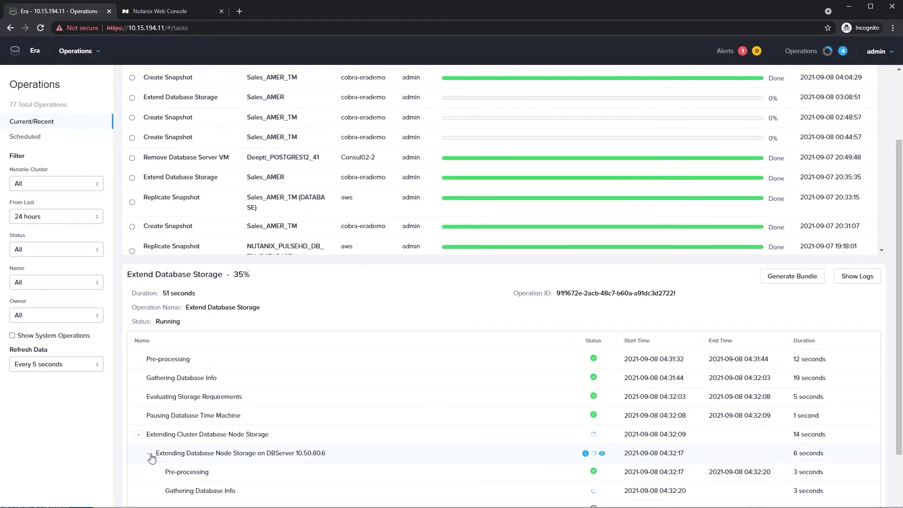
{"action": "left_click", "coordinate": [148, 453]}
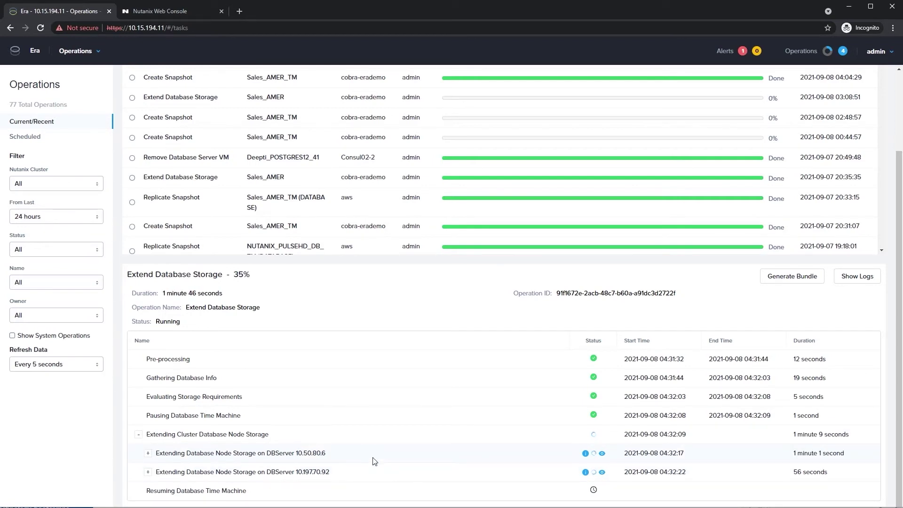
{"action": "left_click", "coordinate": [138, 435]}
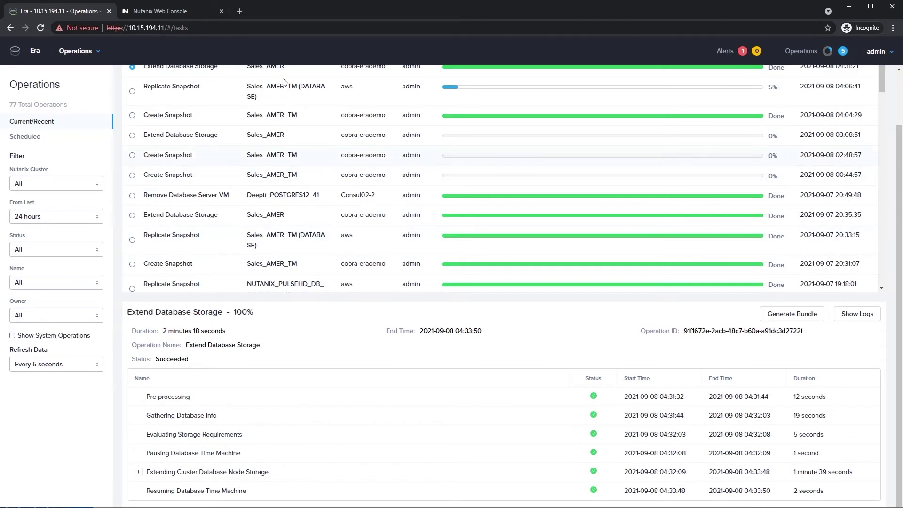
Step: Reopen Sales_AMER from its storage operation and check the allocated data and log space in the scaling settings
{"action": "scroll", "coordinate": [296, 122], "scroll_direction": "up", "scroll_amount": 1}
{"action": "scroll", "coordinate": [295, 121], "scroll_direction": "up", "scroll_amount": 2}
{"action": "left_click", "coordinate": [272, 126]}
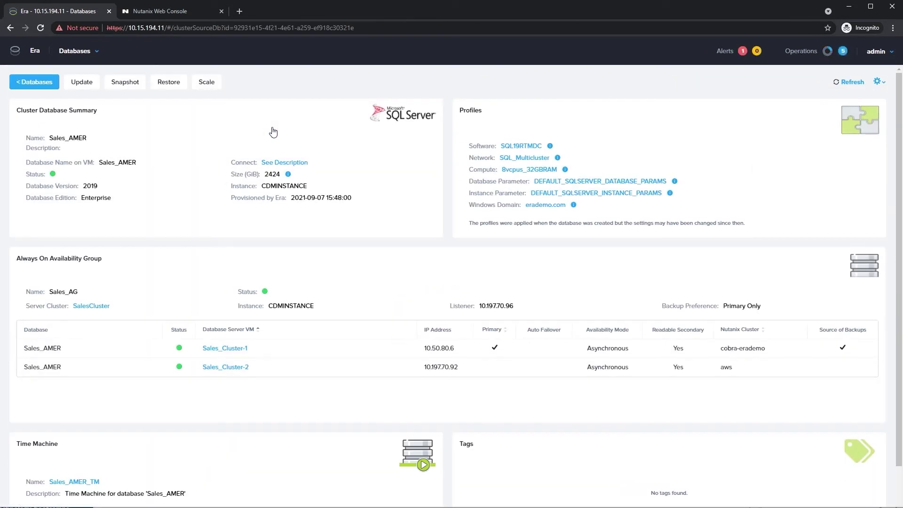
{"action": "left_click", "coordinate": [207, 83]}
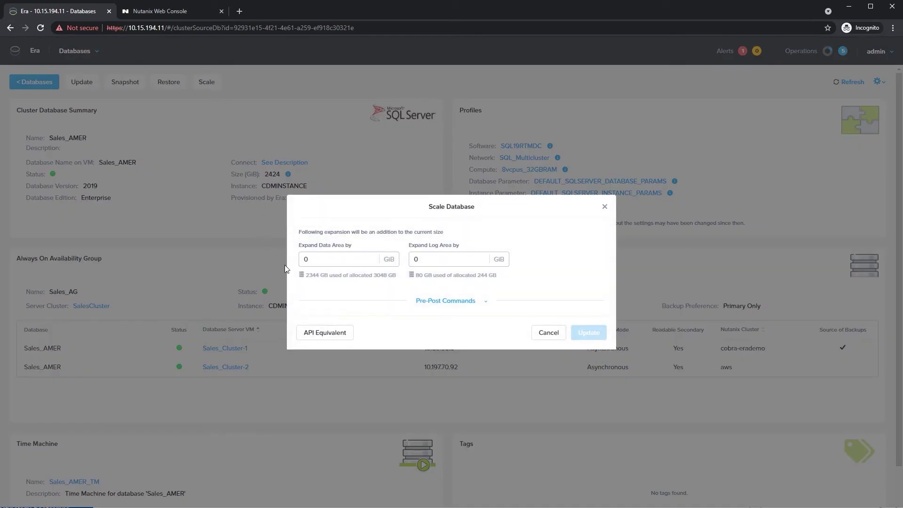